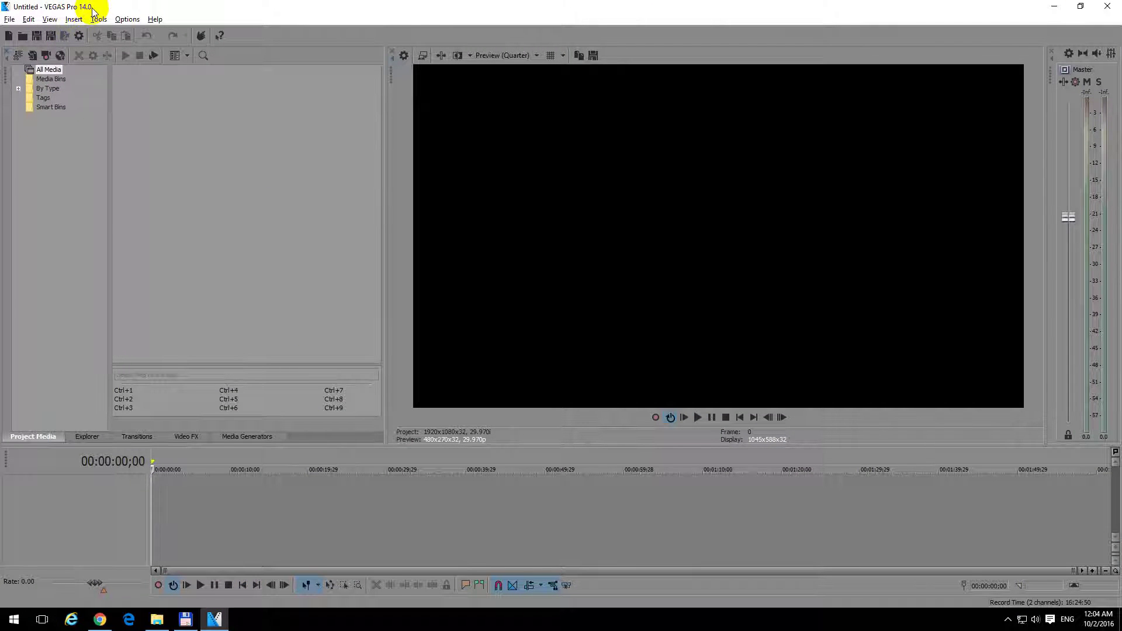
- Minimize the empty VEGAS Pro project to reveal the day6 - zoo folder
click(219, 618)
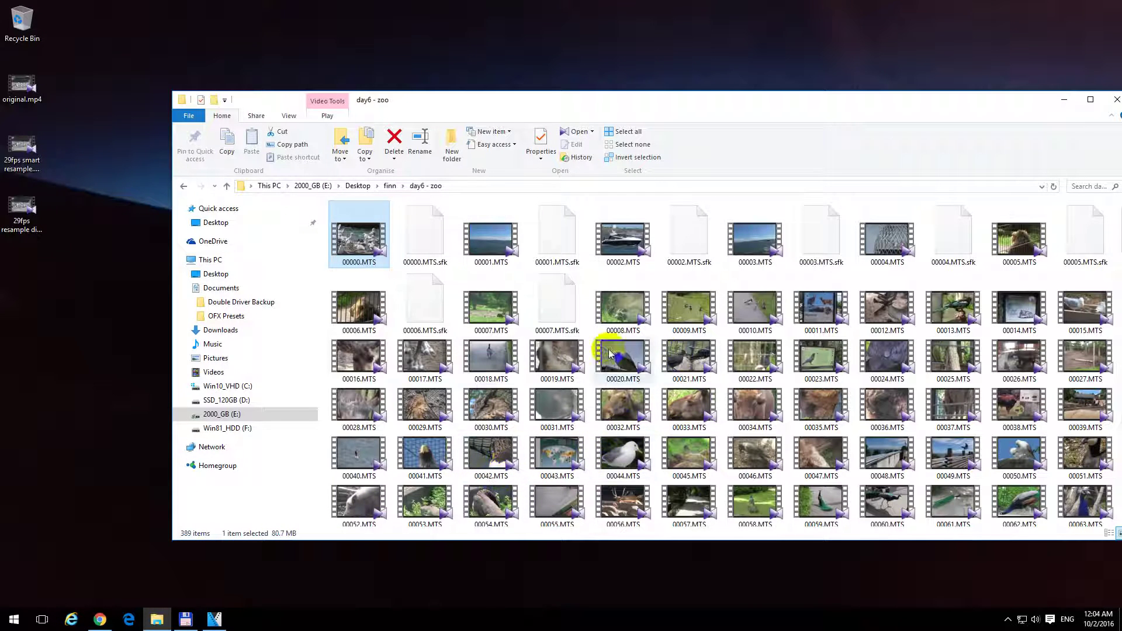
click(22, 156)
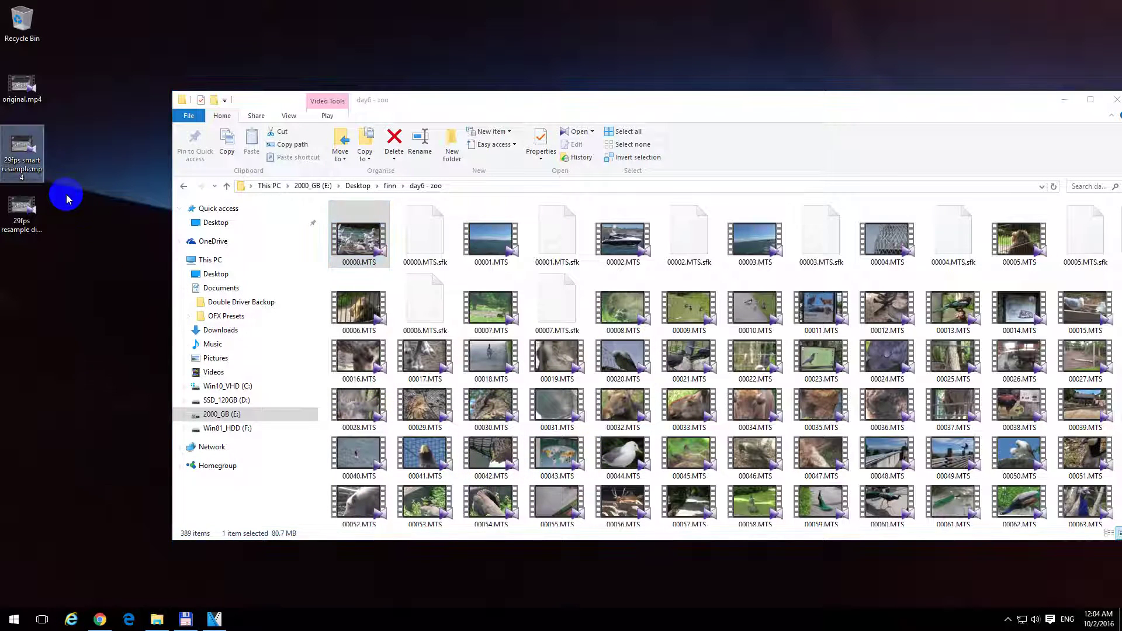
double_click(20, 158)
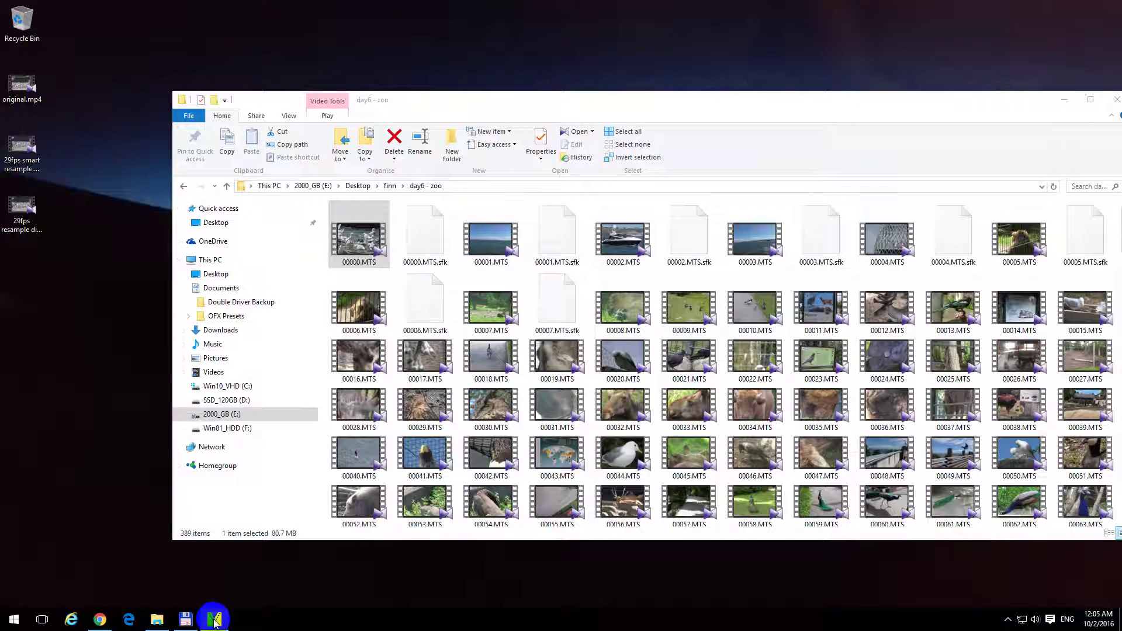
- Add 00000.MTS to the timeline and set its event switch to Disable Resample
mouse_move(363, 254)
mouse_down()
mouse_move(163, 568)
mouse_move(207, 525)
mouse_move(151, 515)
mouse_up()
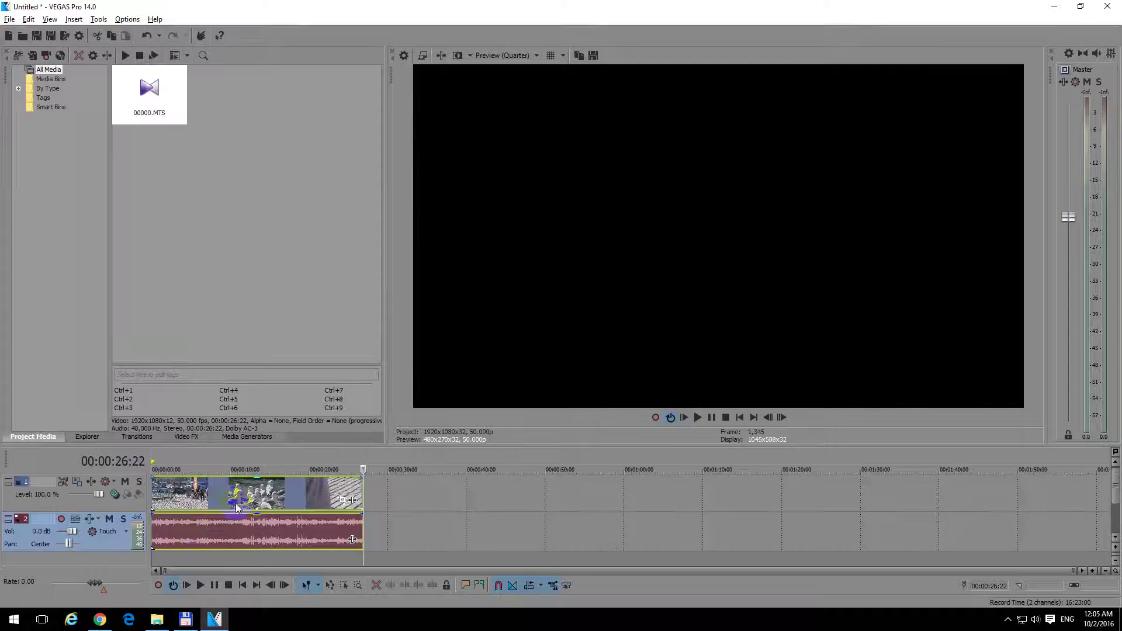
click(213, 488)
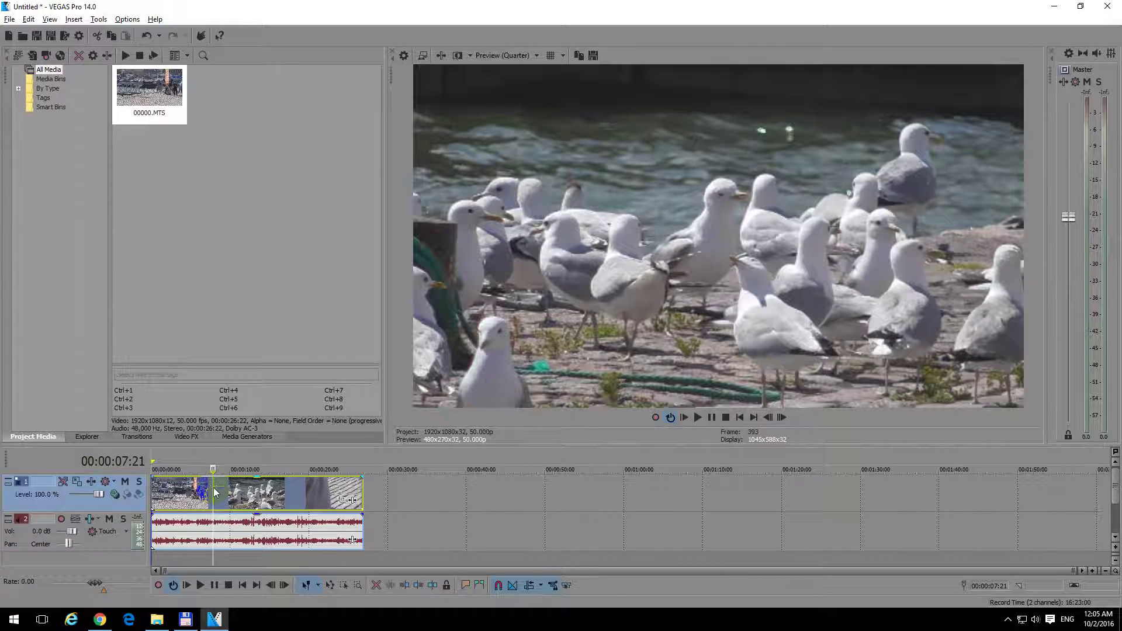
right_click(214, 489)
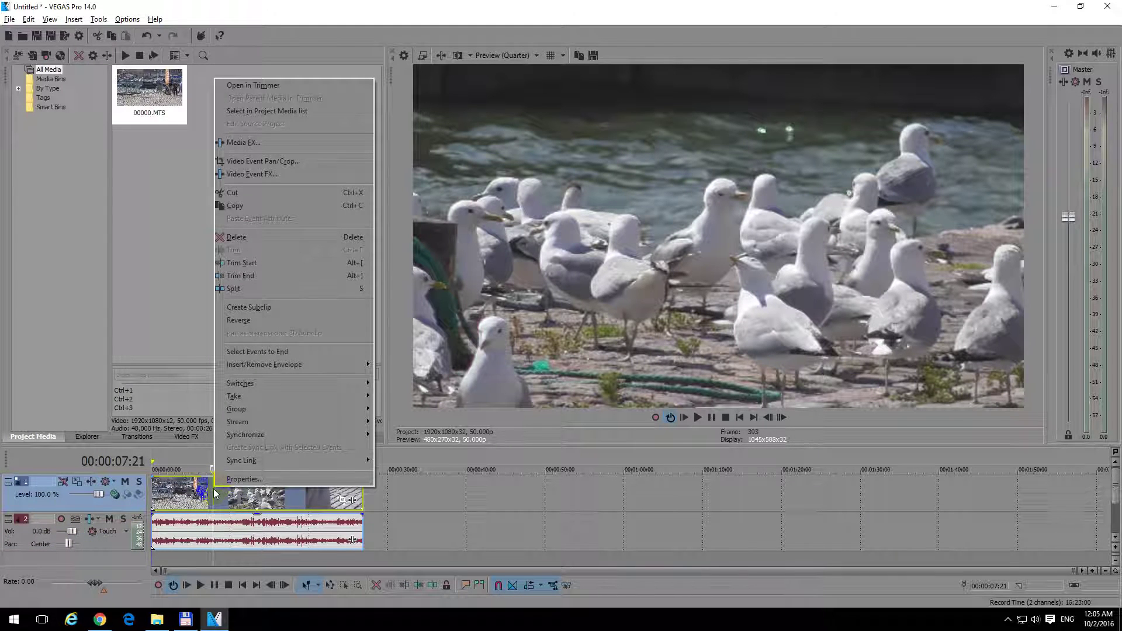
mouse_move(241, 383)
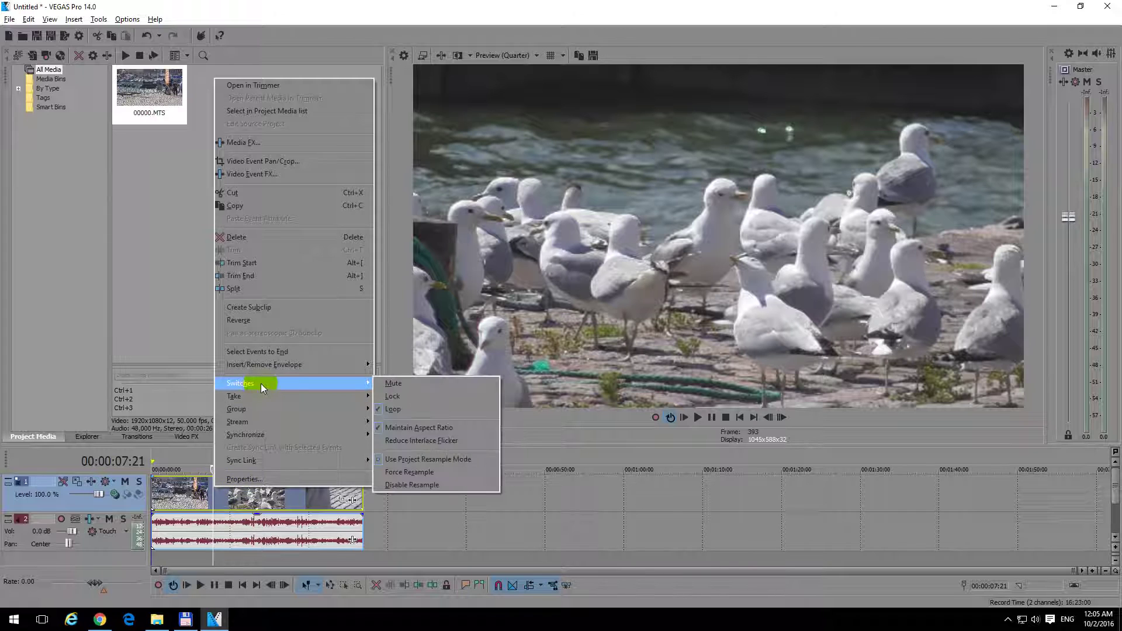
click(417, 488)
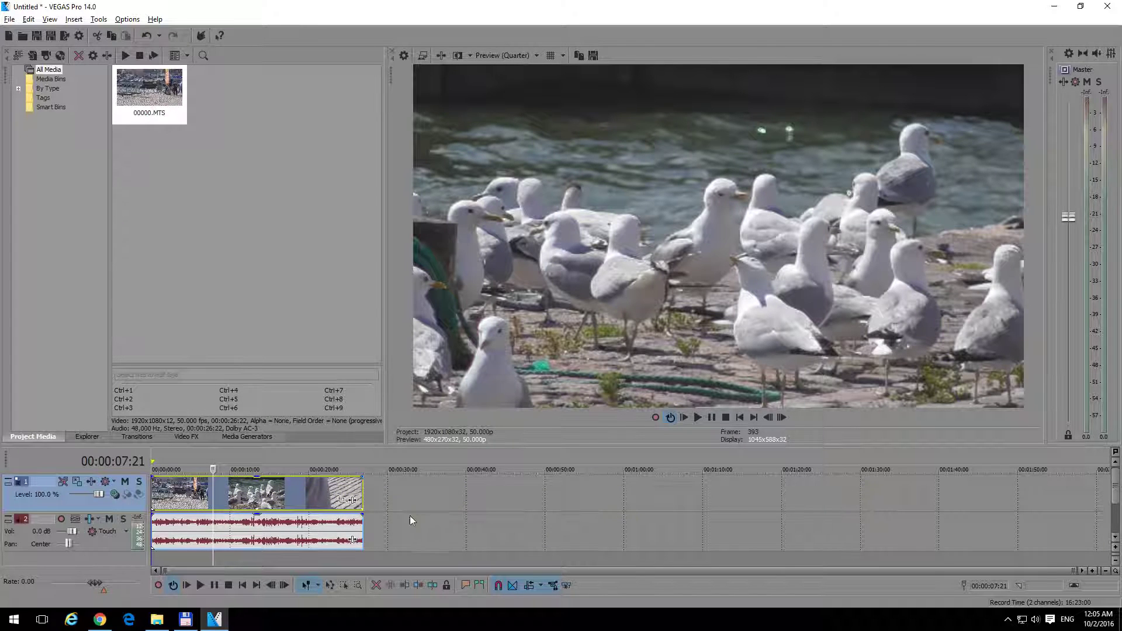
right_click(306, 496)
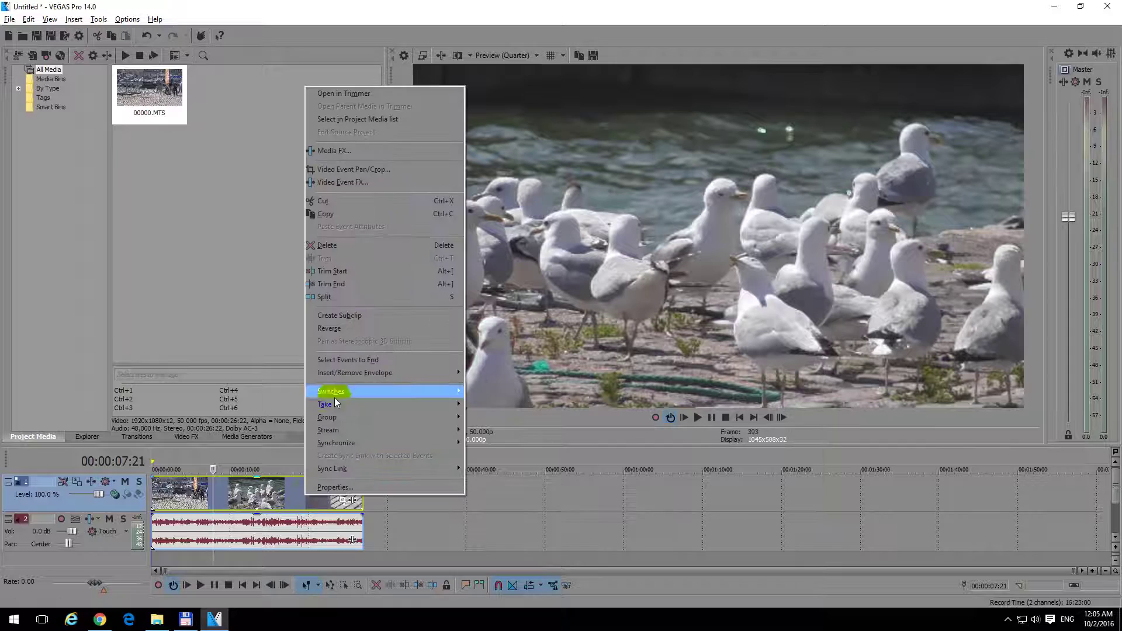
mouse_move(331, 392)
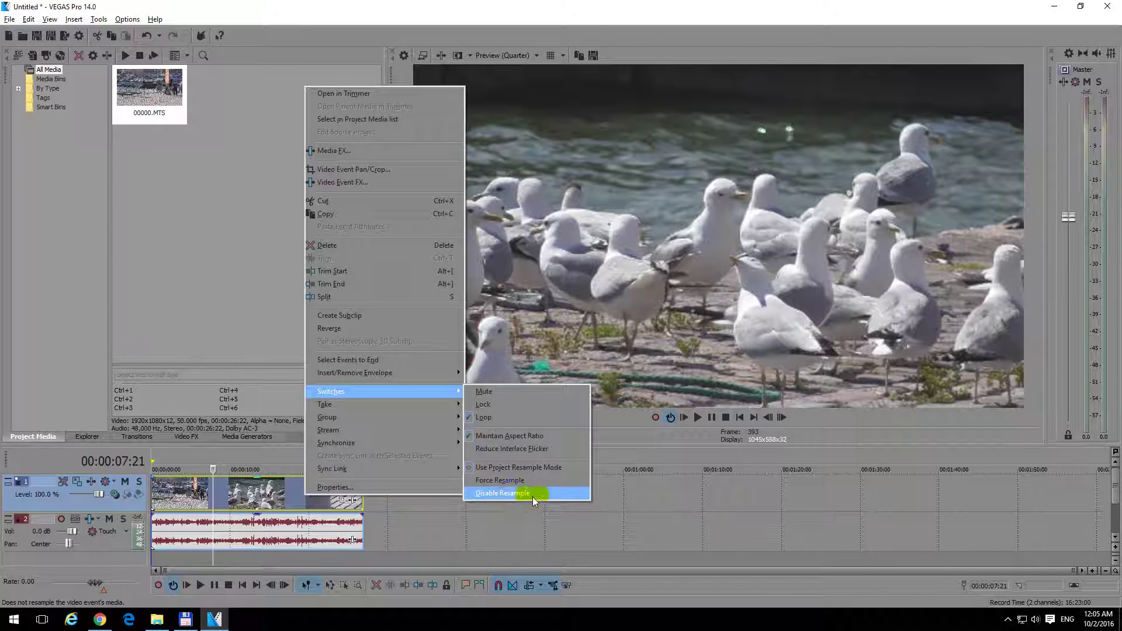
click(526, 495)
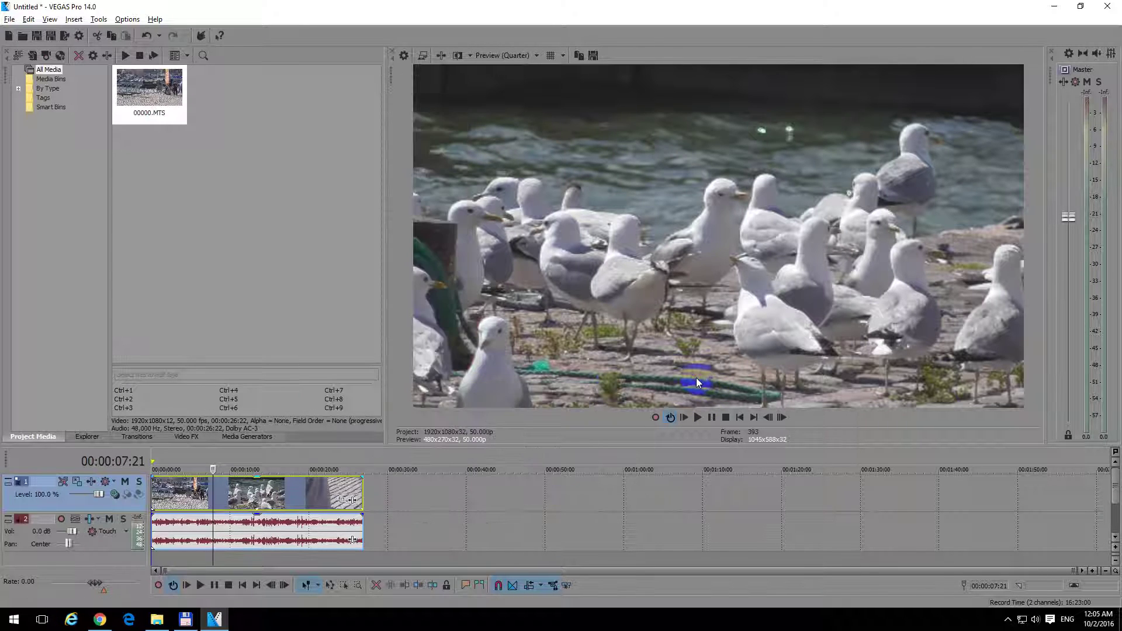
- Close the gull-clip project without saving and get a new untitled project
click(10, 37)
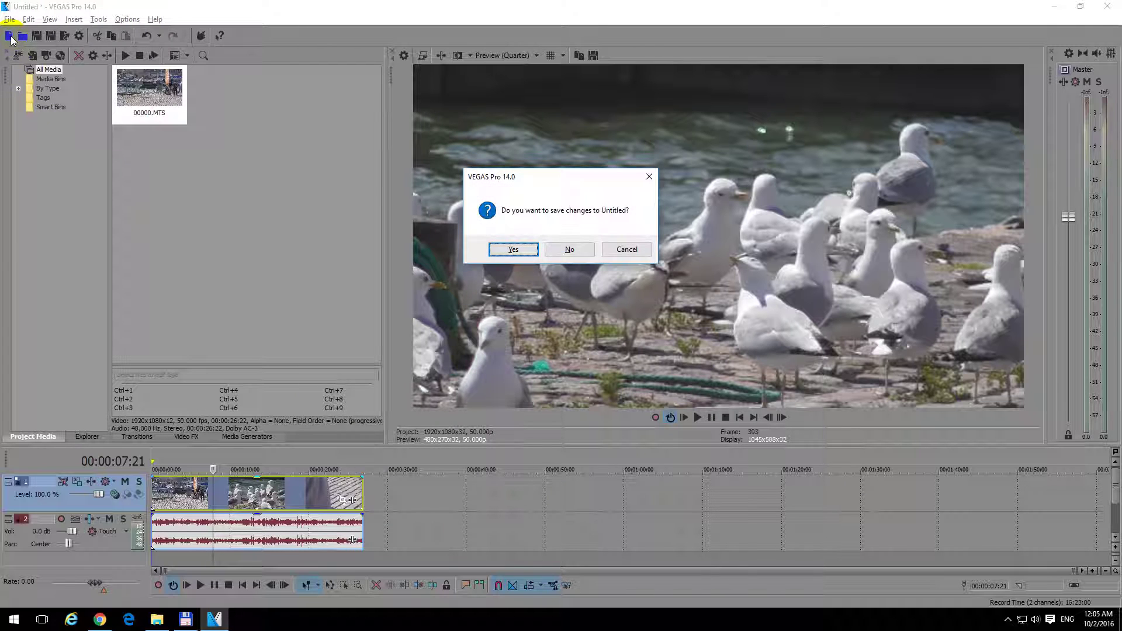
click(570, 249)
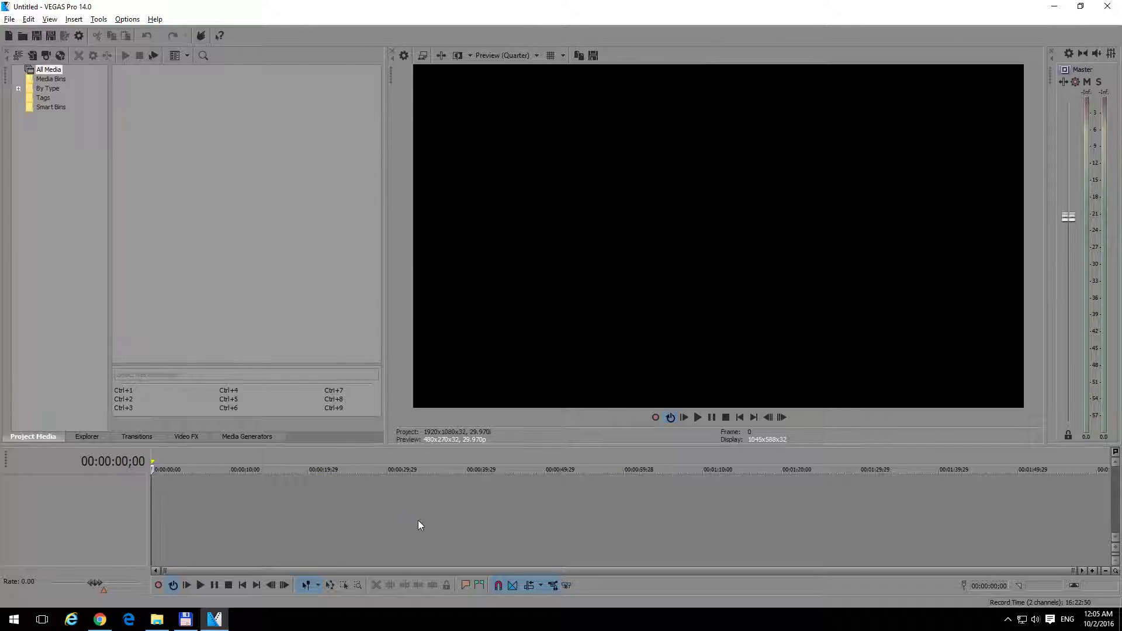
- Set Project Video Properties resample mode to Disable resample, then bring back the day6 - zoo folder
click(403, 57)
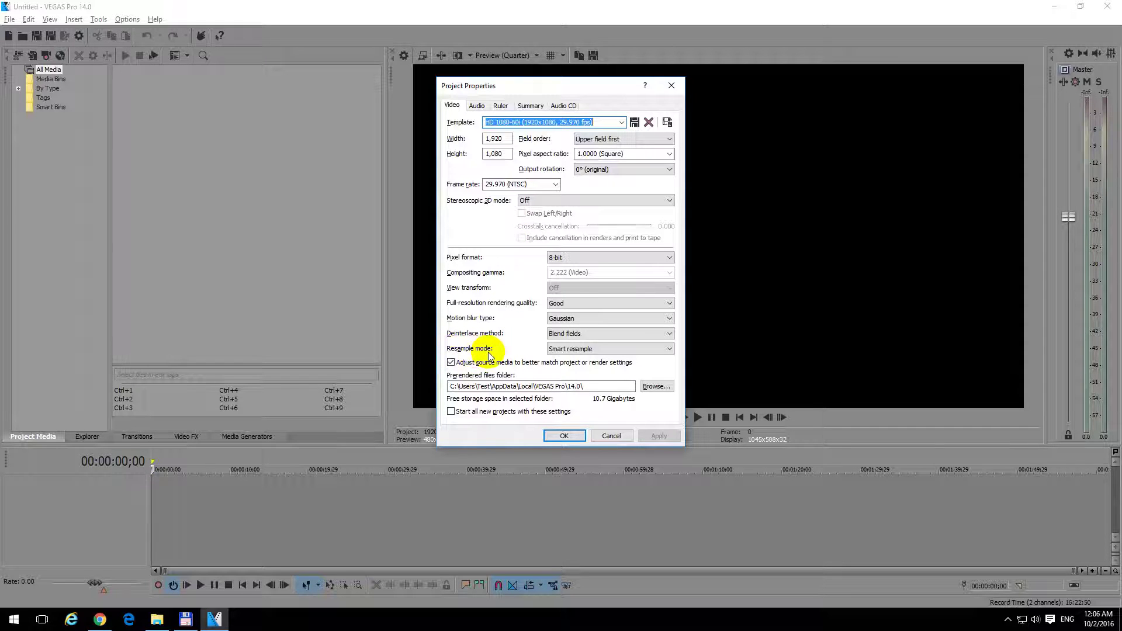
click(571, 351)
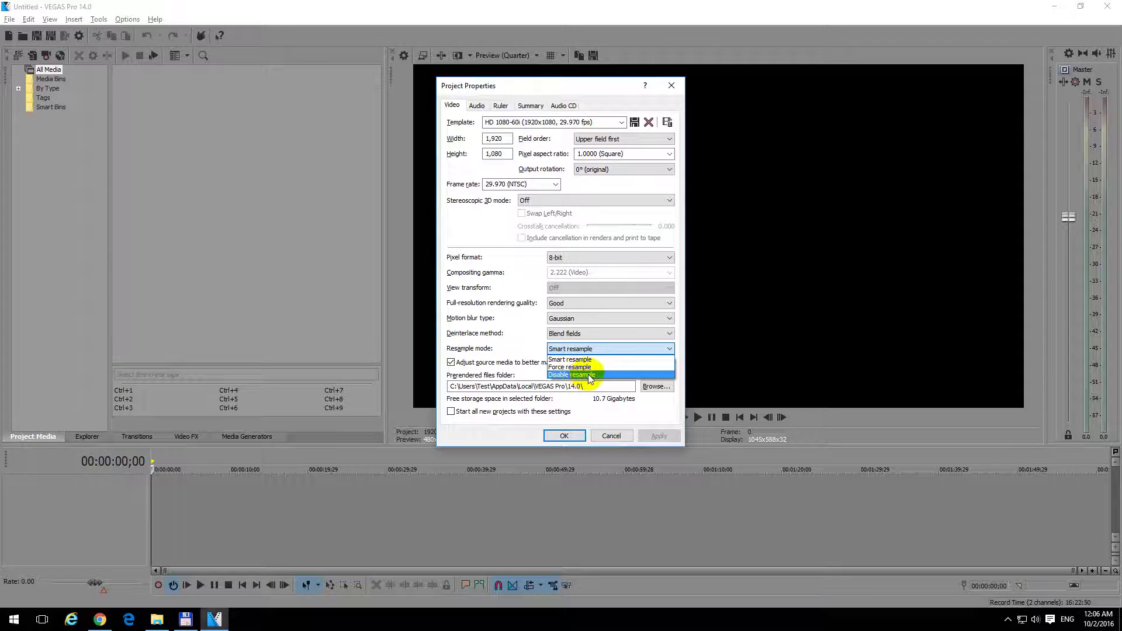
click(588, 374)
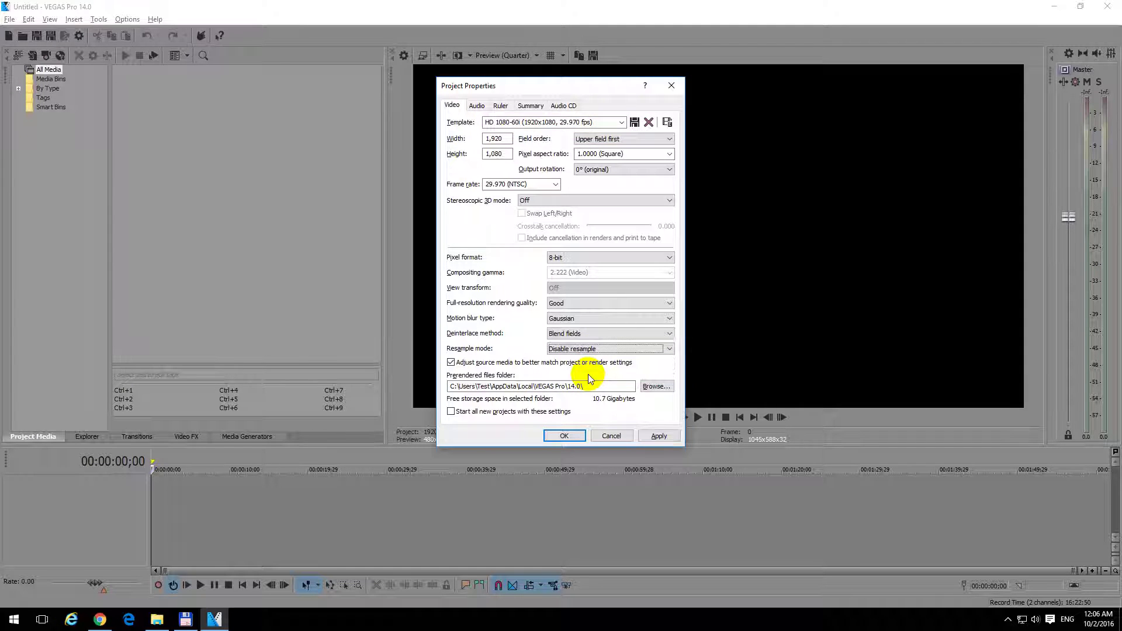
click(565, 437)
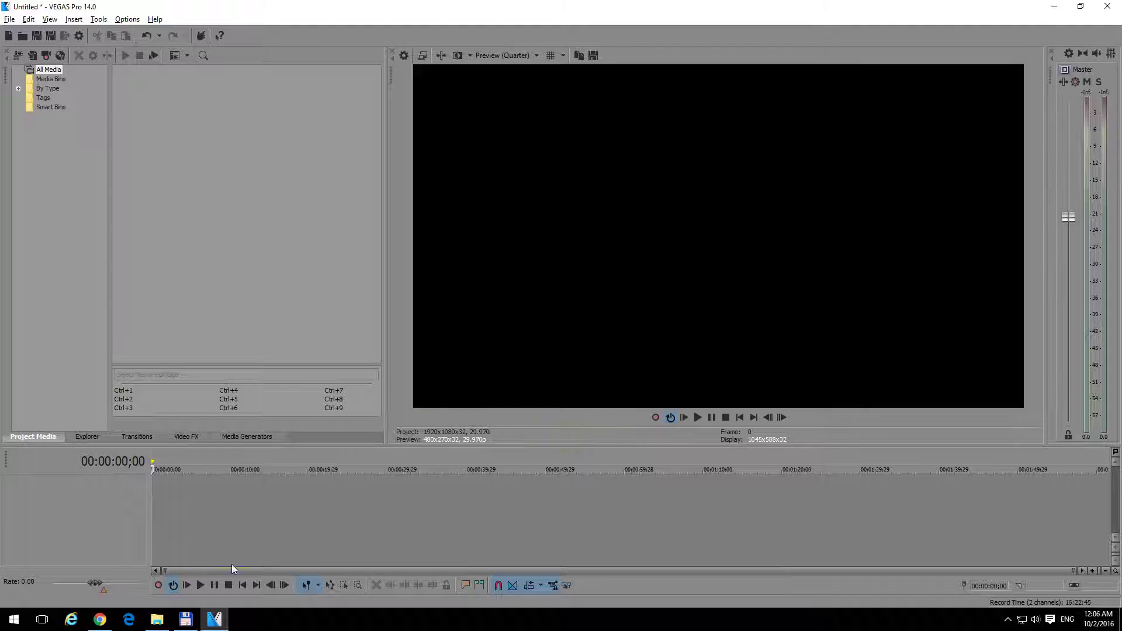
click(161, 620)
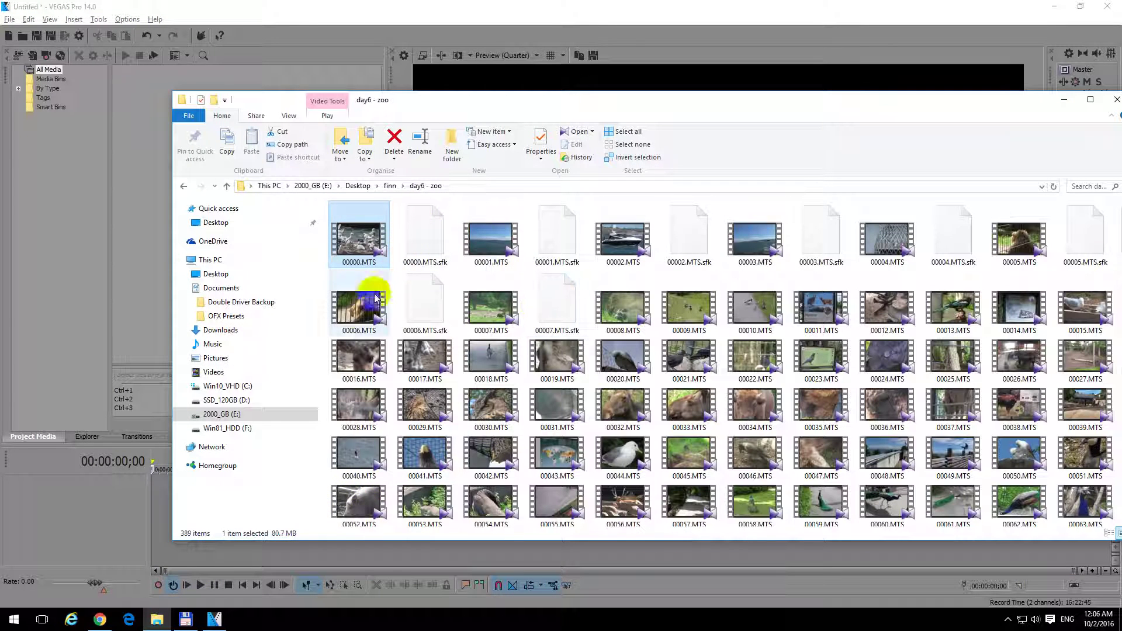
- Put 00000, 00006, 00016 and 00028.MTS on the timeline starting at 0
ctrl+click(360, 370)
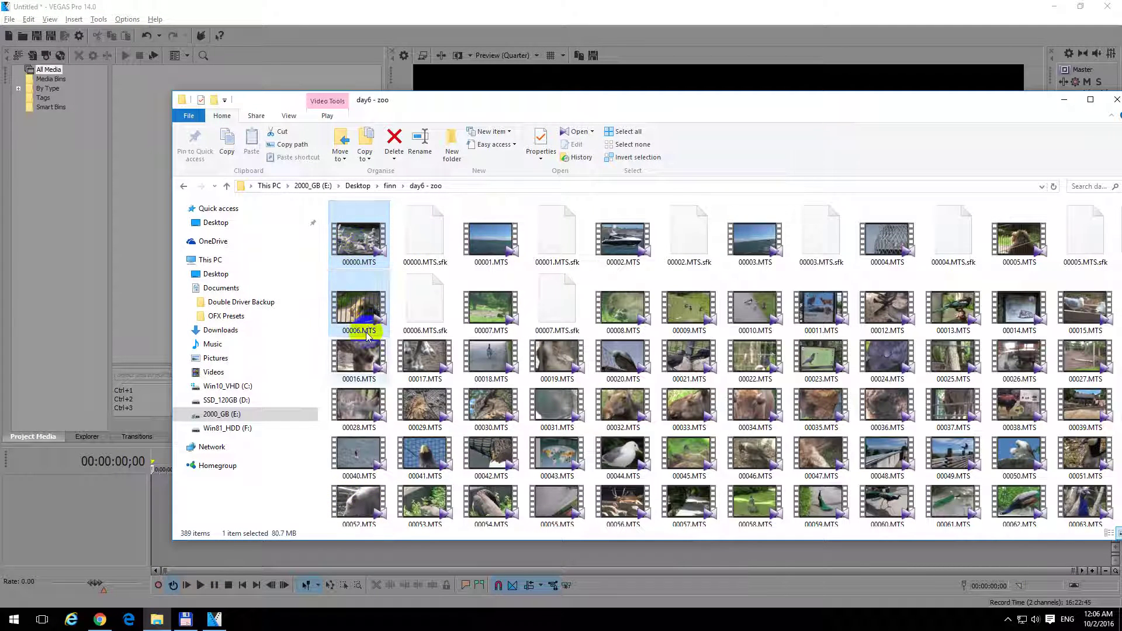
ctrl+click(358, 407)
drag(358, 234, 211, 551)
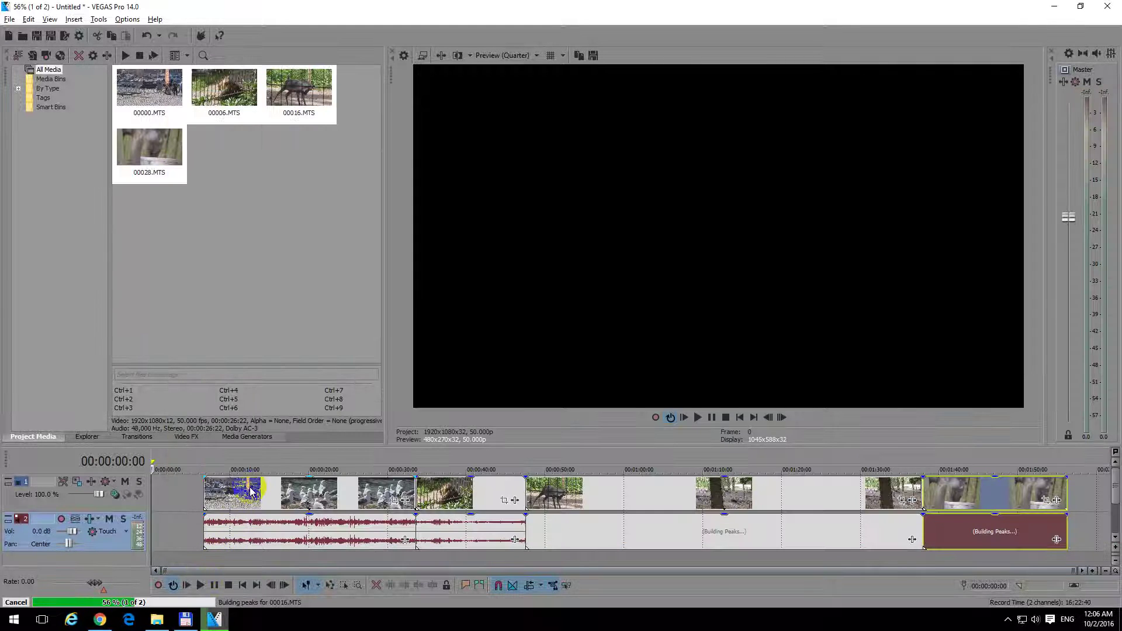
drag(394, 495, 344, 496)
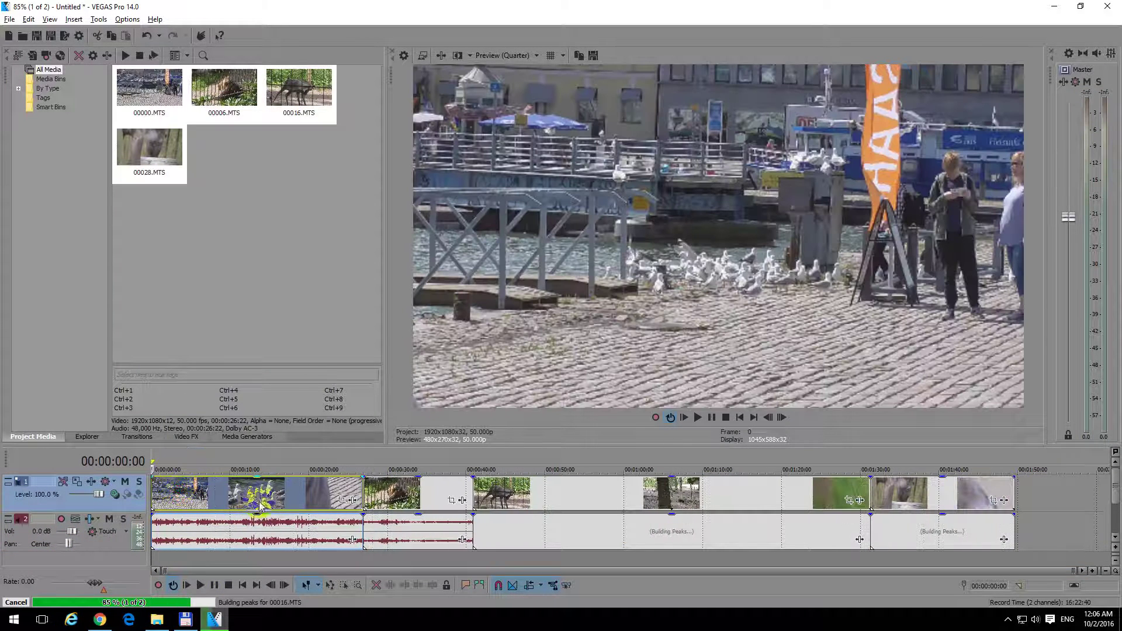
click(379, 491)
click(278, 489)
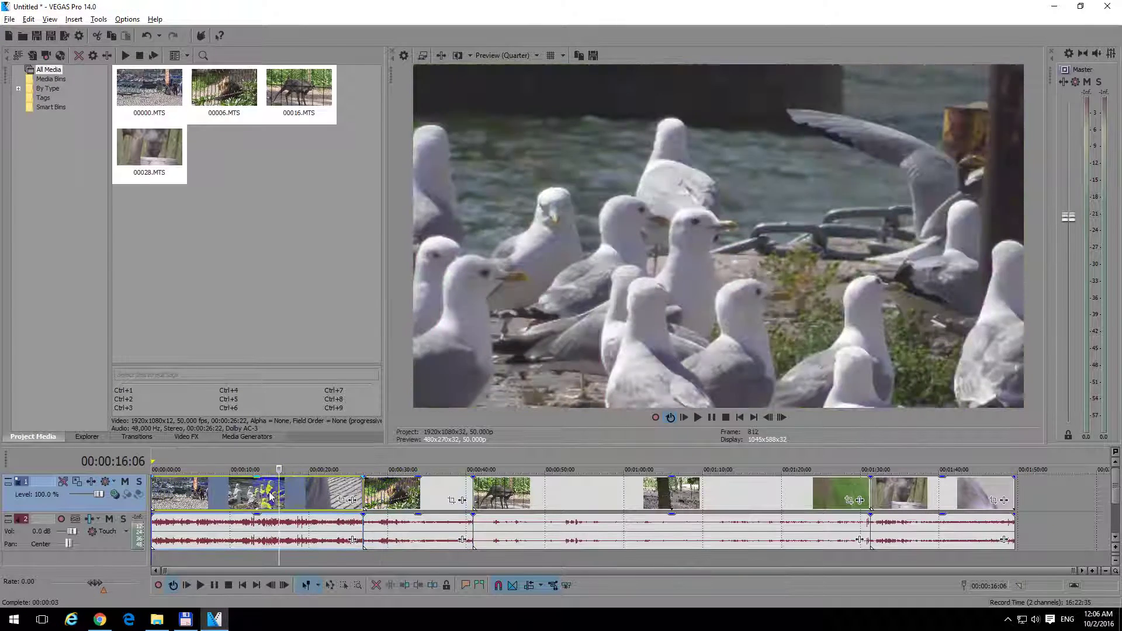
right_click(278, 489)
mouse_move(355, 383)
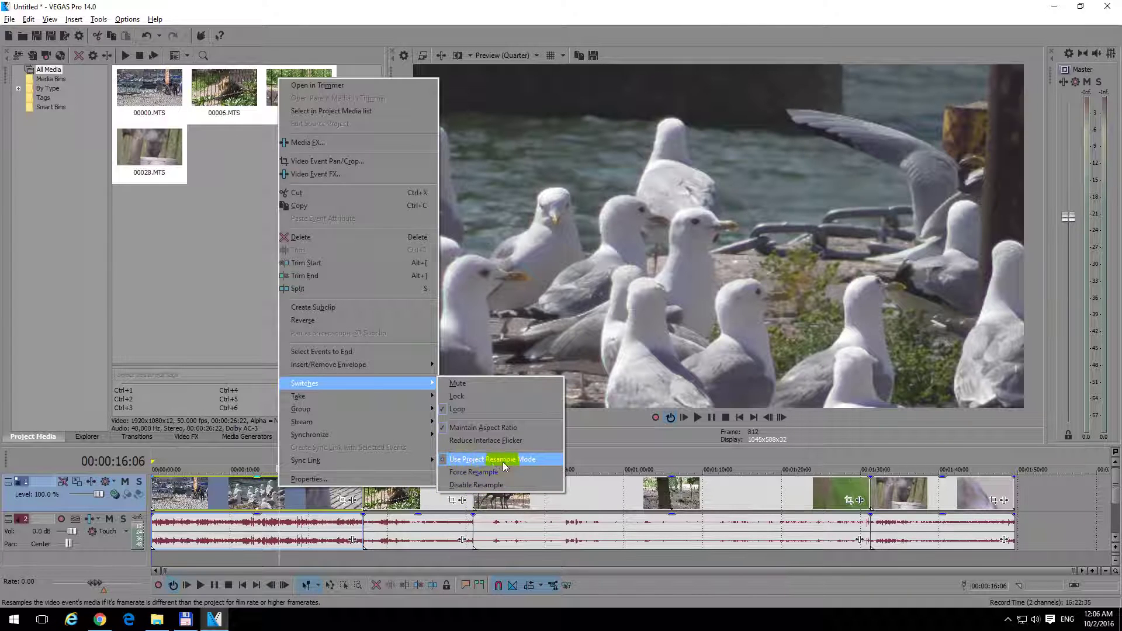
click(582, 120)
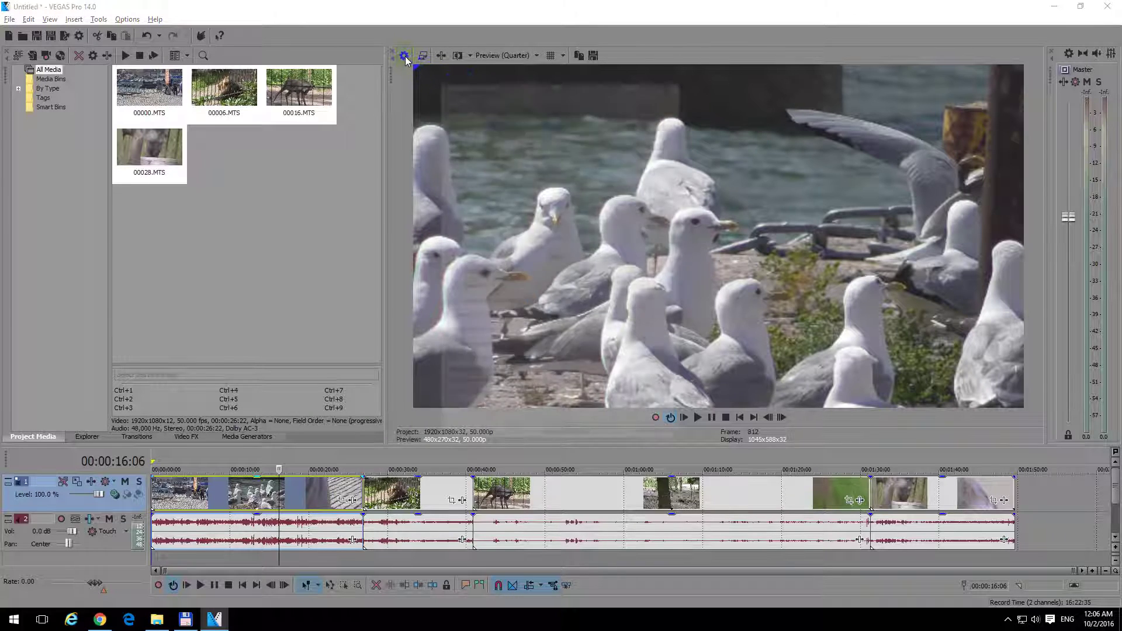
click(405, 56)
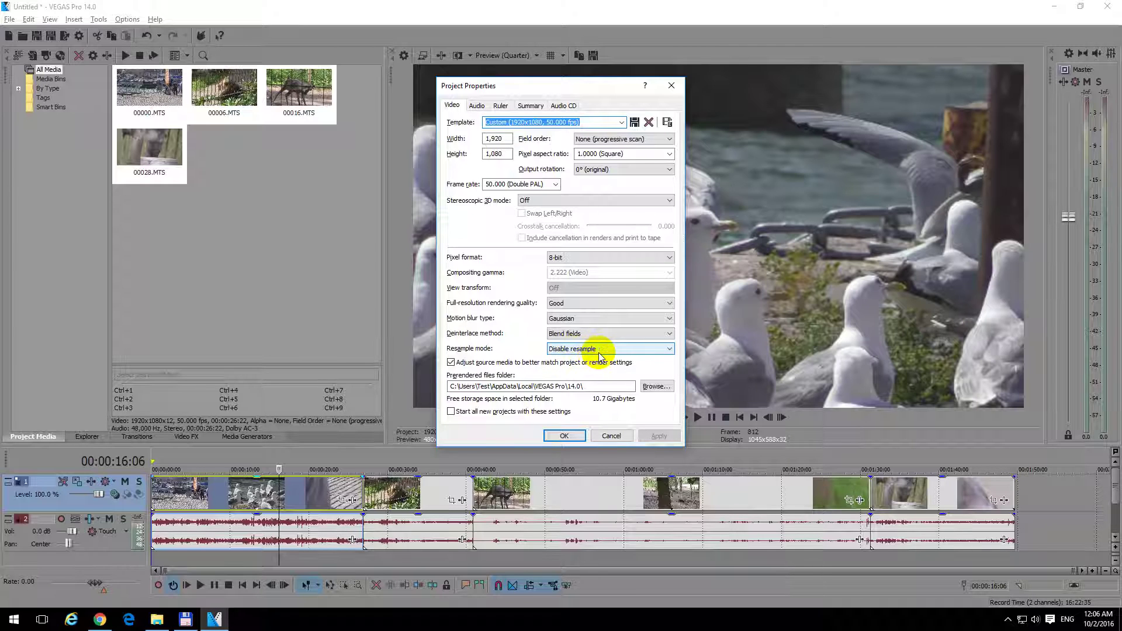
click(565, 435)
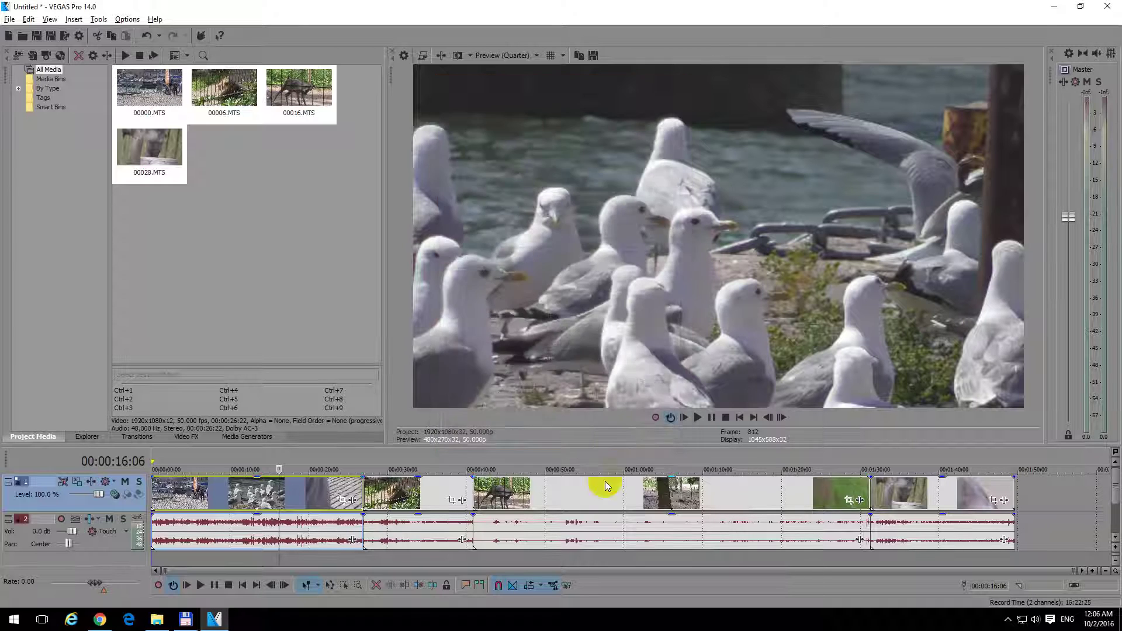
click(602, 506)
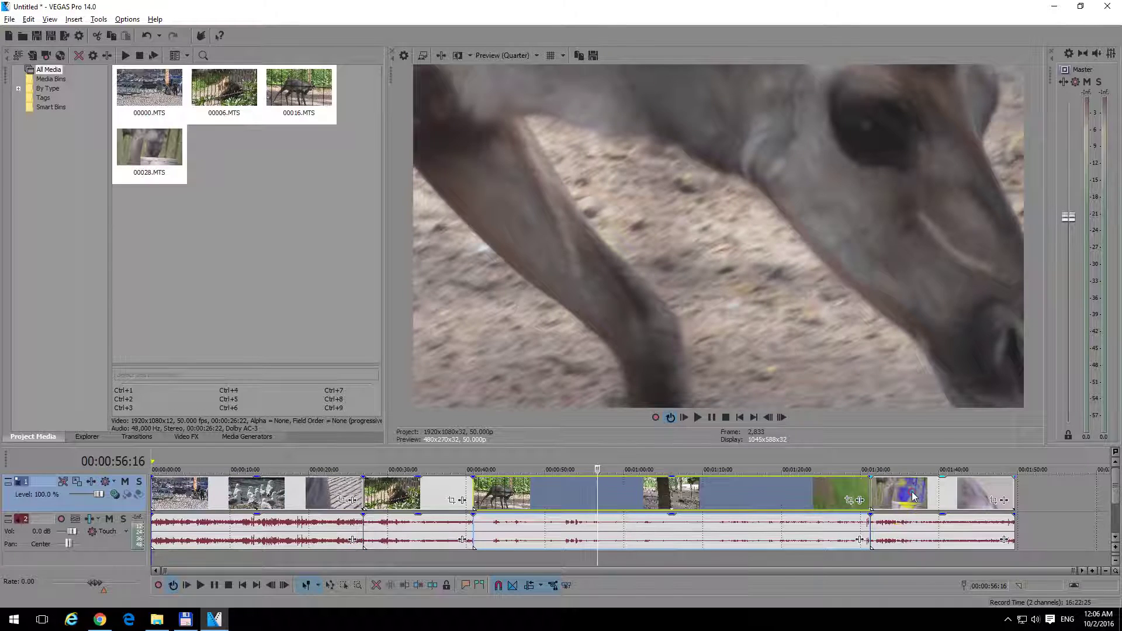
click(912, 492)
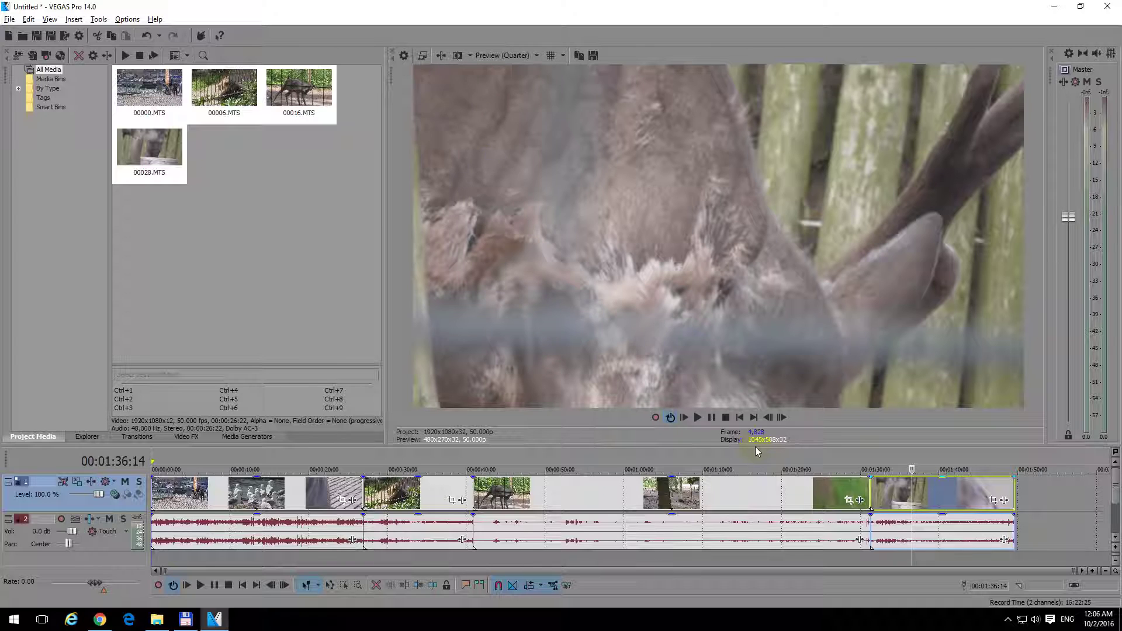
click(682, 484)
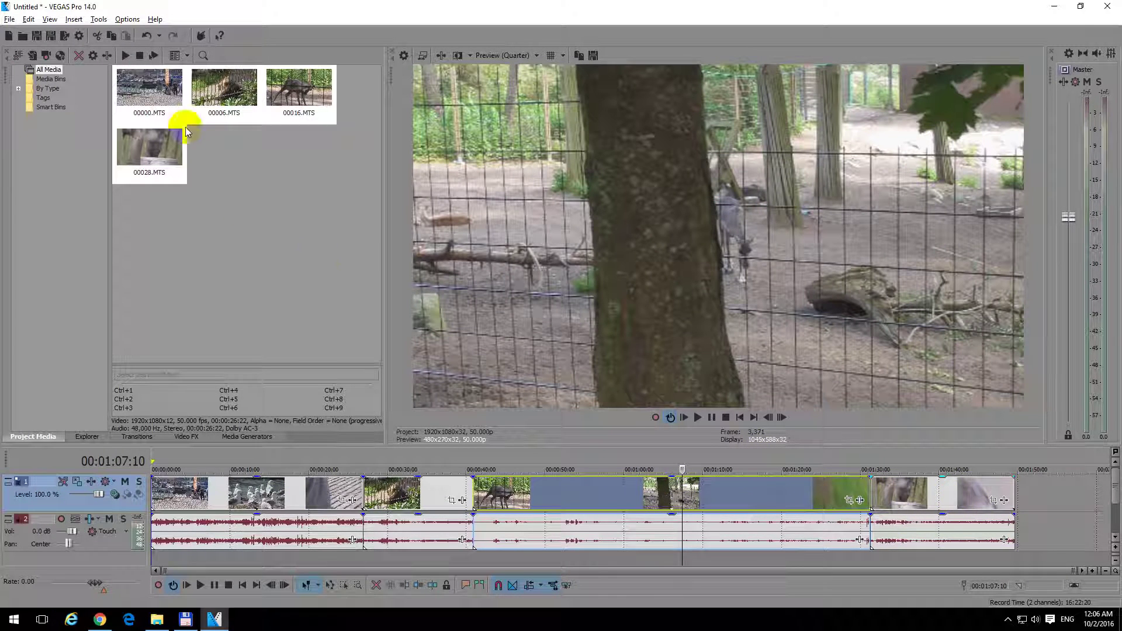
click(695, 201)
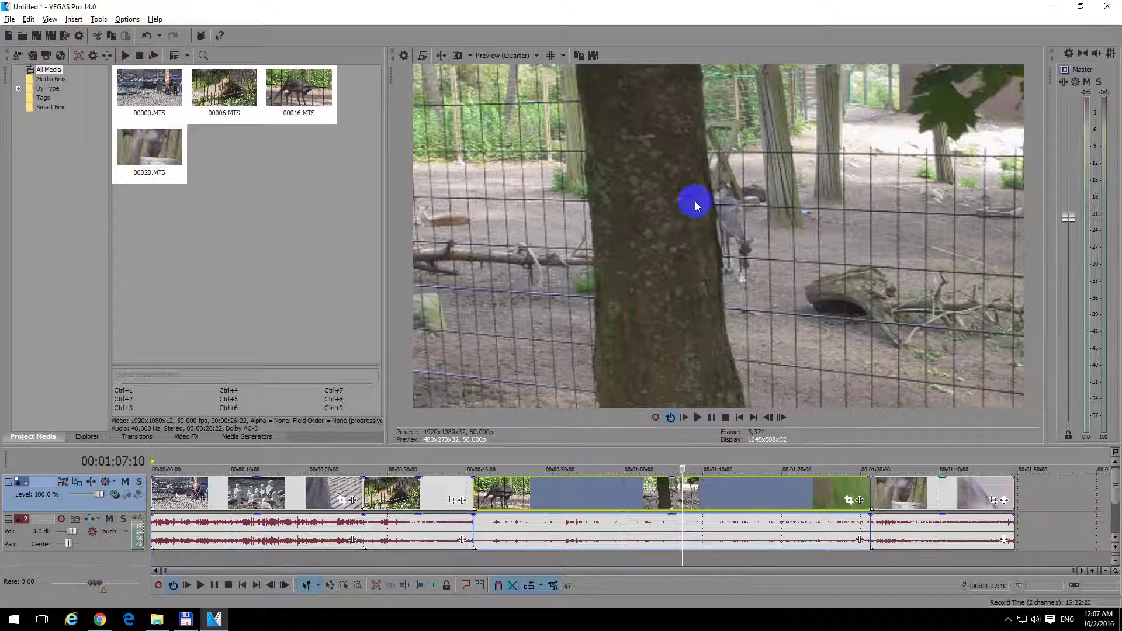
click(888, 261)
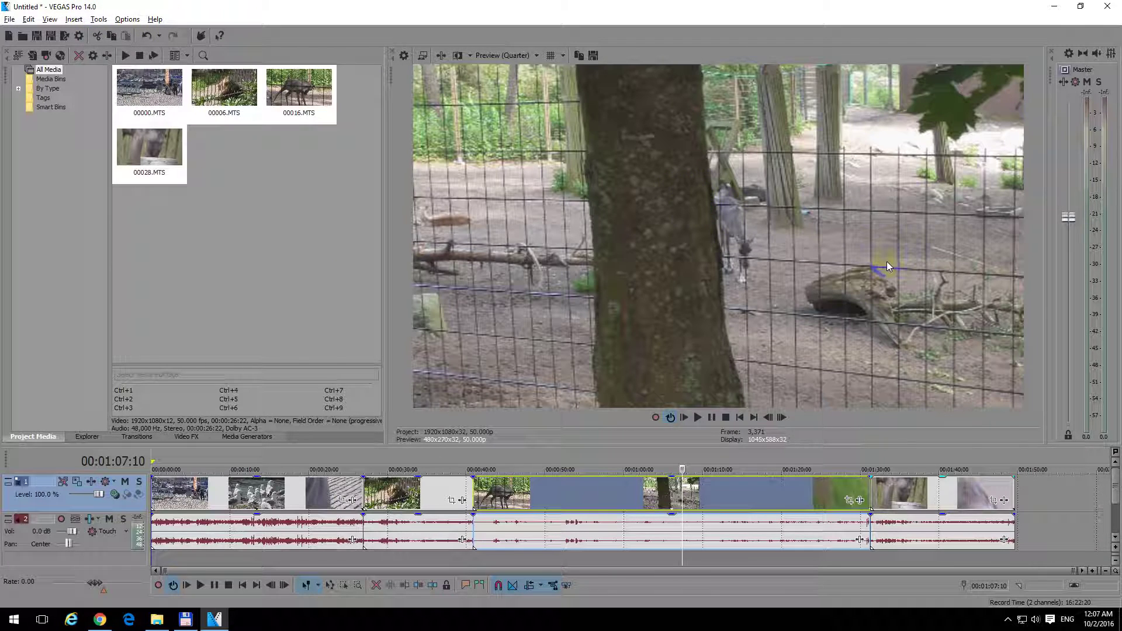